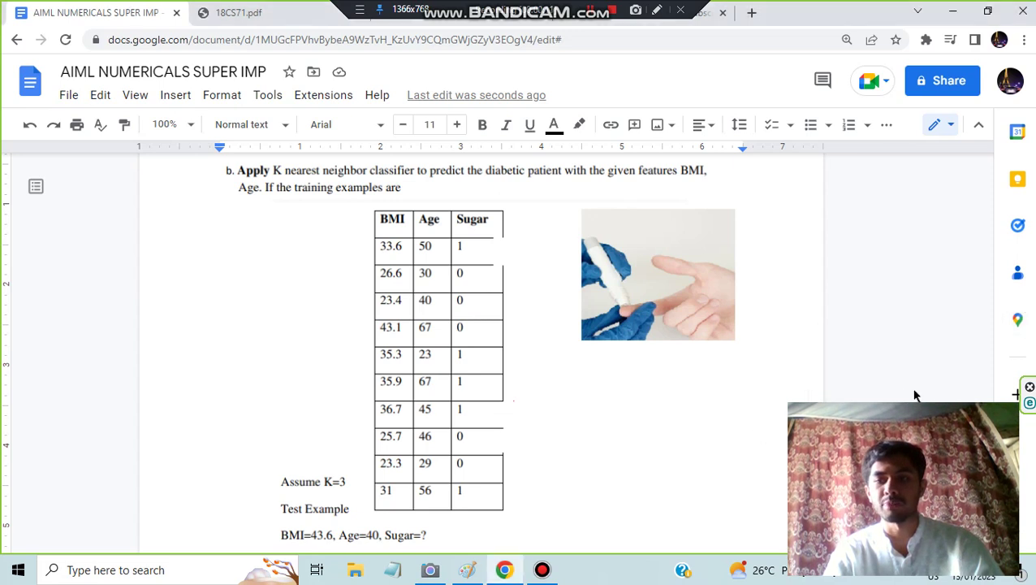
- Review the KNN diabetes question and training table, then switch to the Paint canvas
scroll(886, 393, "down", 3)
scroll(654, 453, "up", 1)
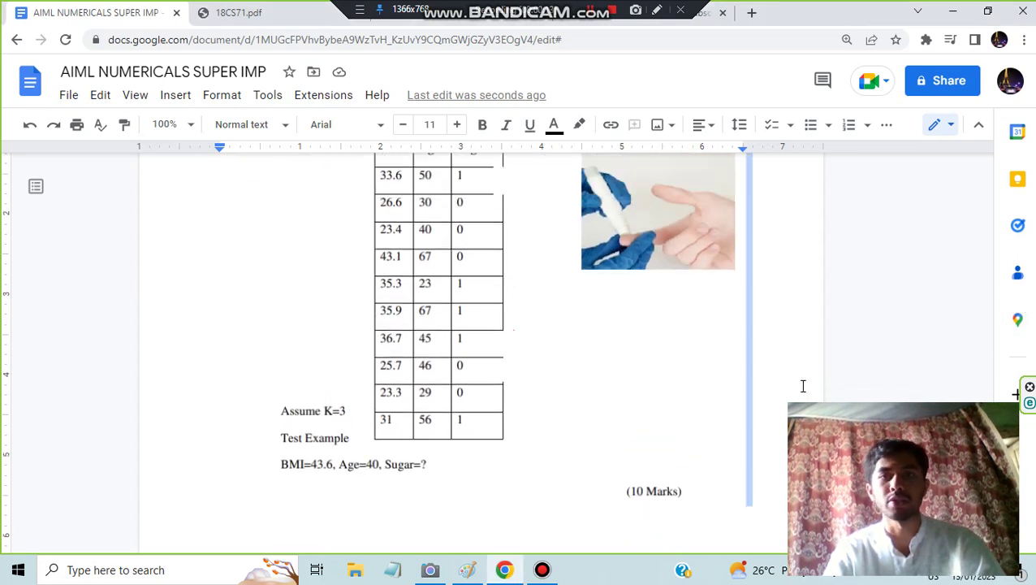
scroll(802, 386, "up", 1)
scroll(802, 386, "up", 1)
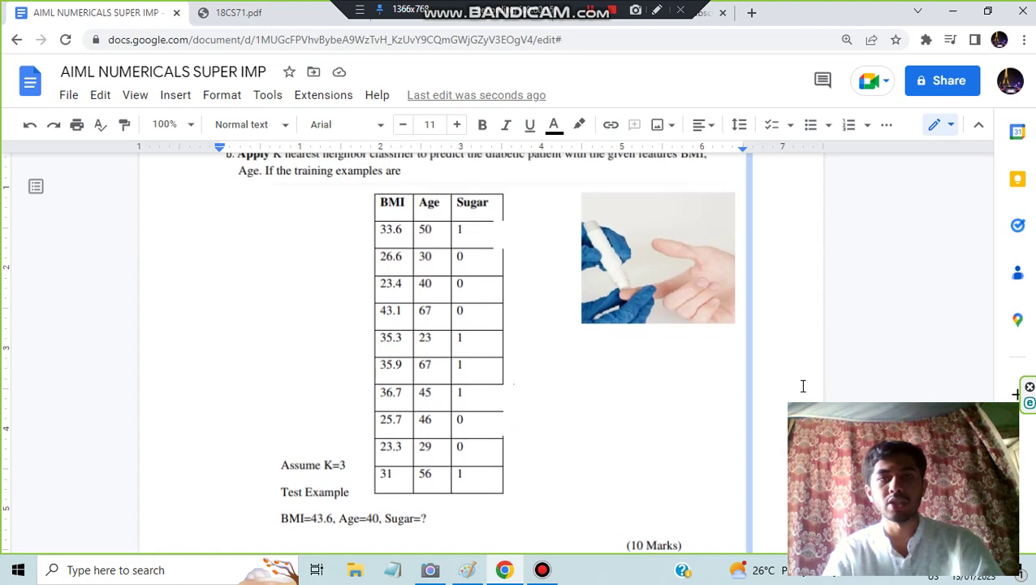
scroll(747, 329, "down", 2)
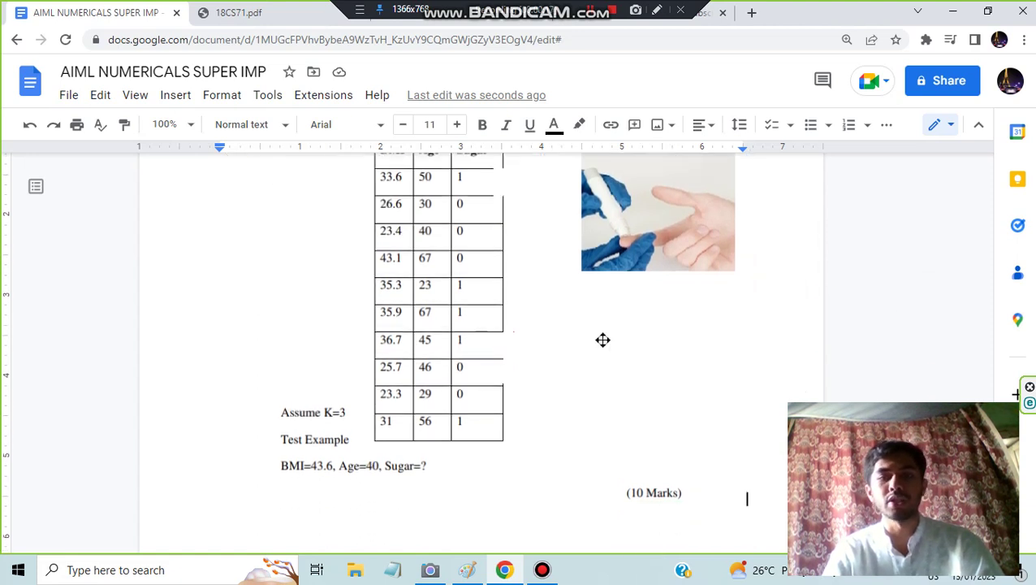
scroll(602, 339, "up", 2)
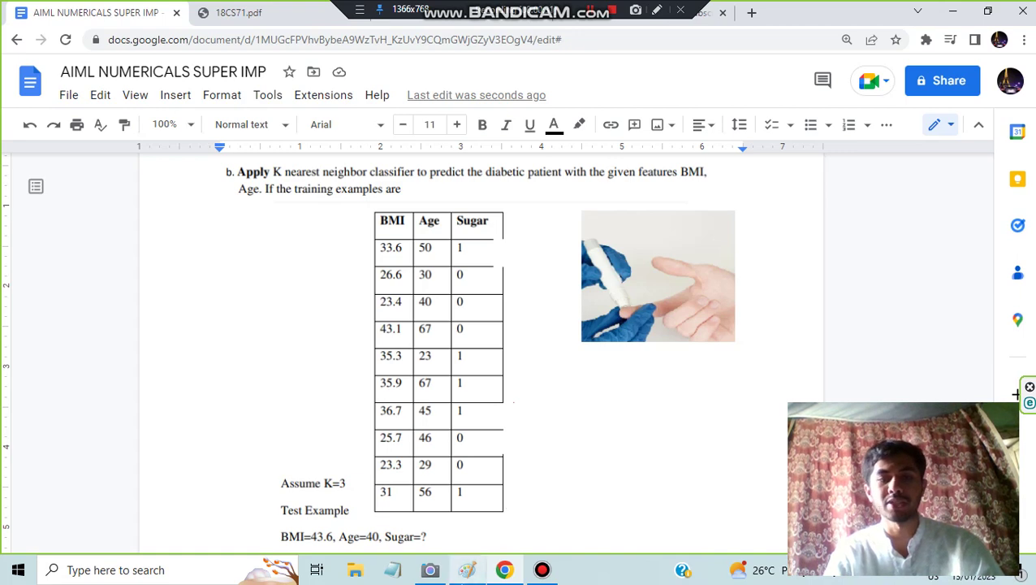
left_click(467, 569)
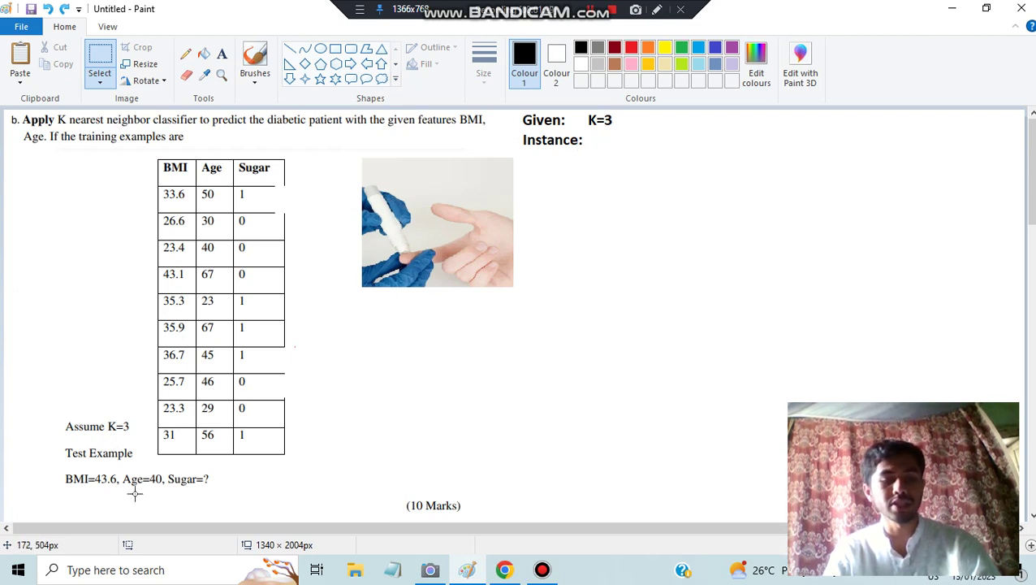
- Restore the instance line 'BMI=43.6, Age=40, Sugar=?' with Ctrl+Y
key("ctrl+y")
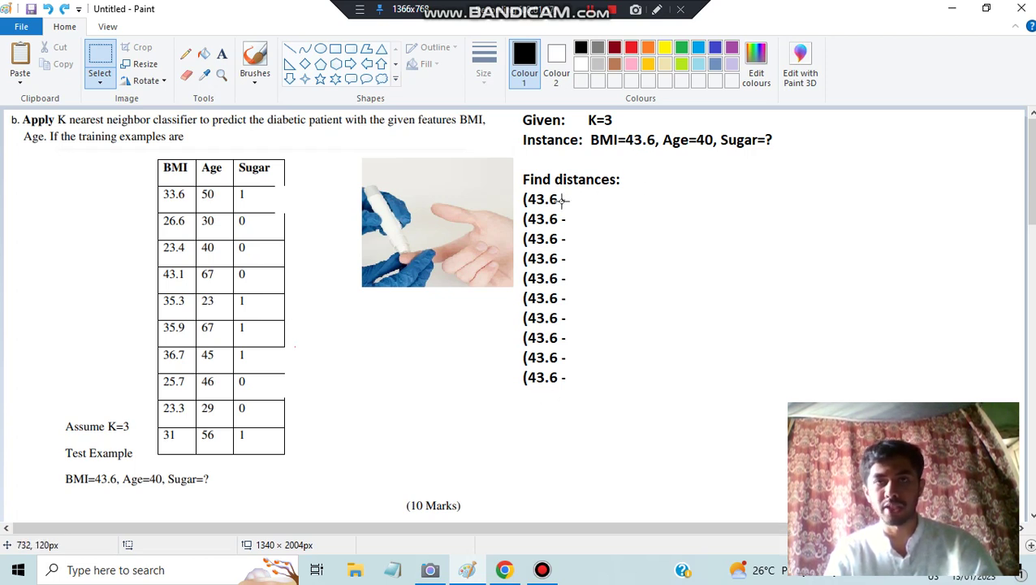
- Restore the (40 - Age) terms and differences in all ten rows, from 10 + 10 to 12.6 + 16
key("ctrl+z")
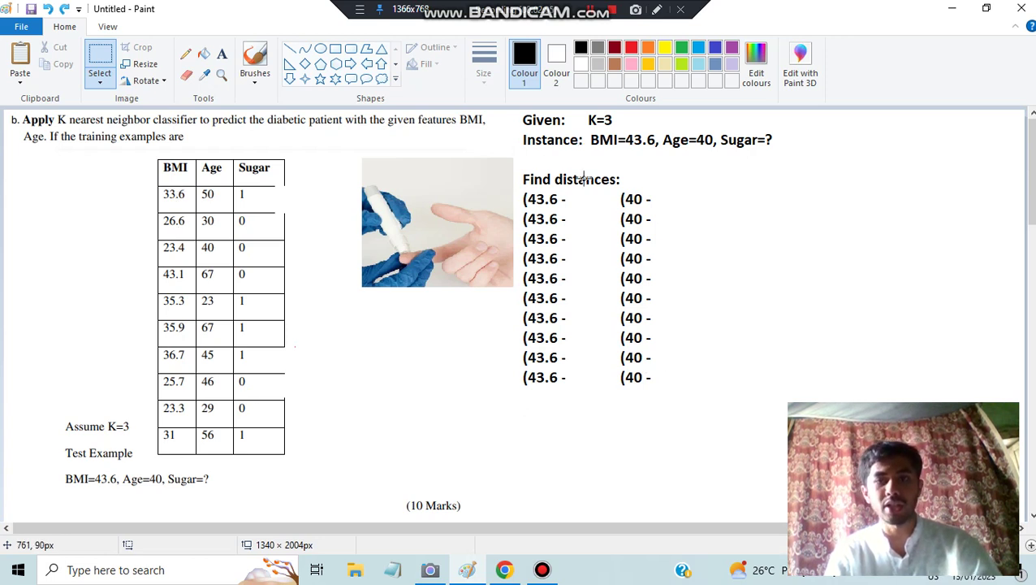
key("ctrl+y")
key("ctrl+y")
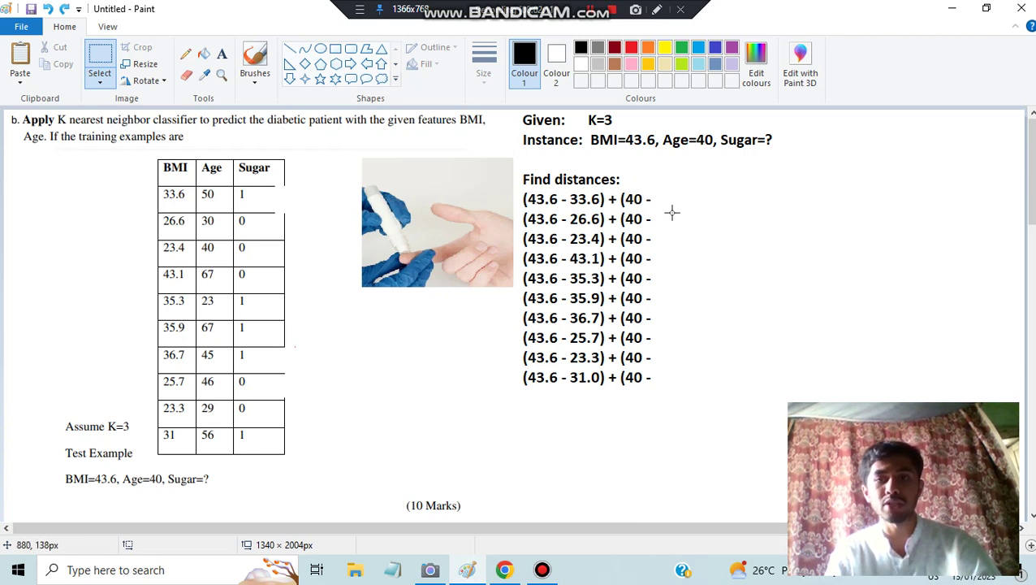
key("ctrl+y")
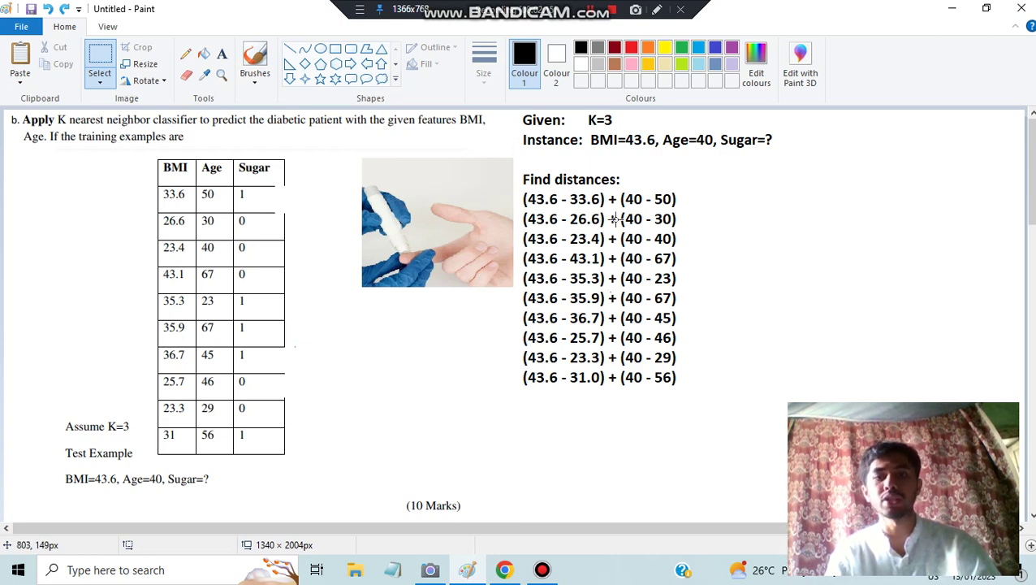
key("ctrl+y")
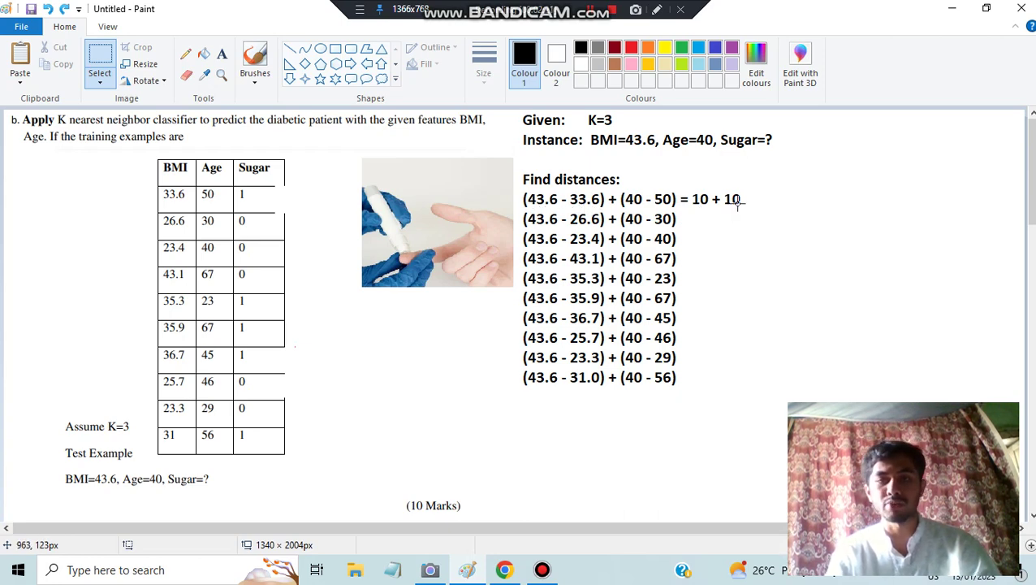
key("ctrl+y")
key("ctrl+y")
key("ctrl+y")
key("ctrl+y")
key("ctrl+y")
key("ctrl+y")
key("ctrl+y")
key("ctrl+y")
key("ctrl+y")
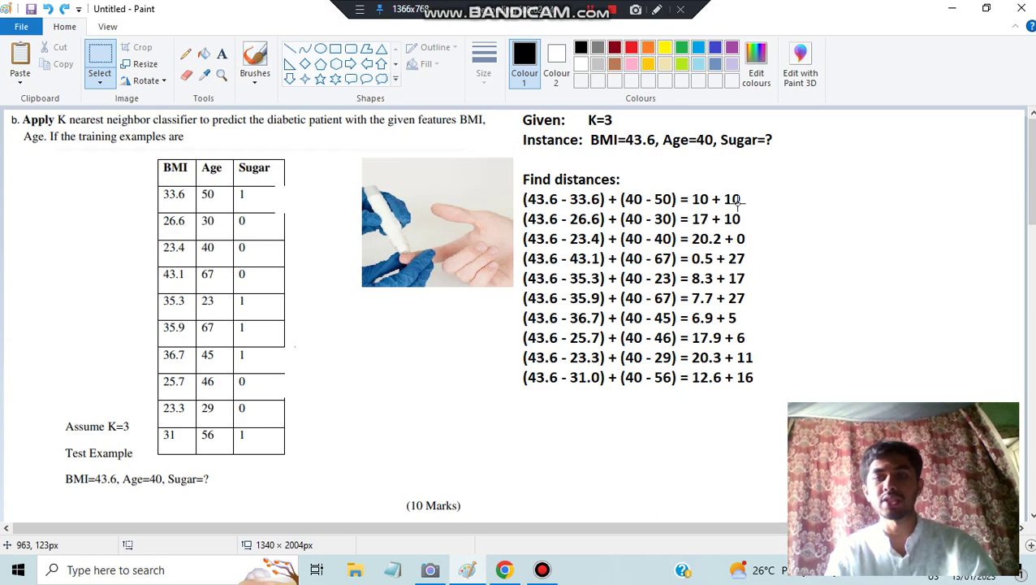
key("ctrl+y")
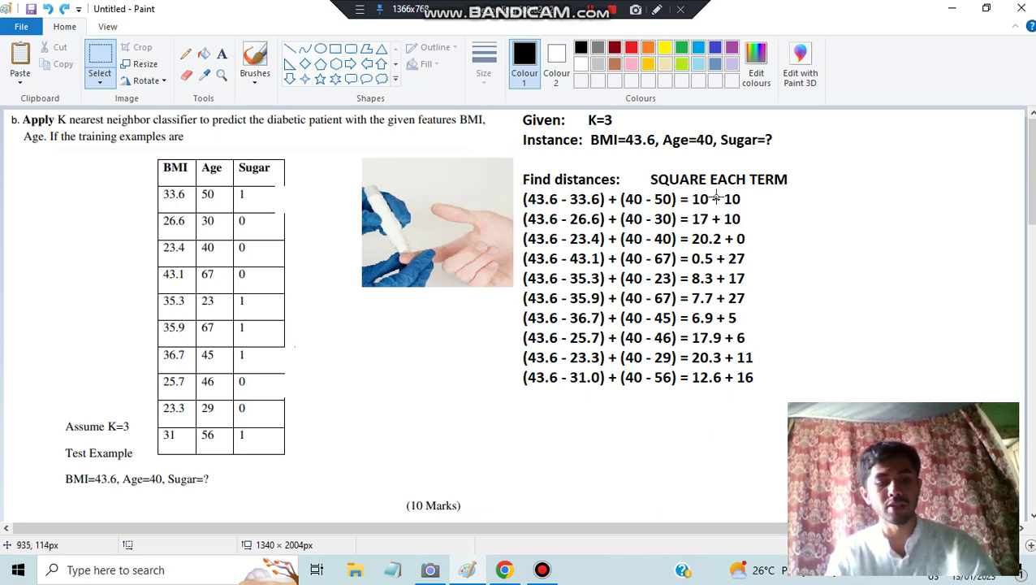
- Restore the squared sums for all ten rows, starting with 200 and 408.04
key("ctrl+y")
key("ctrl+y")
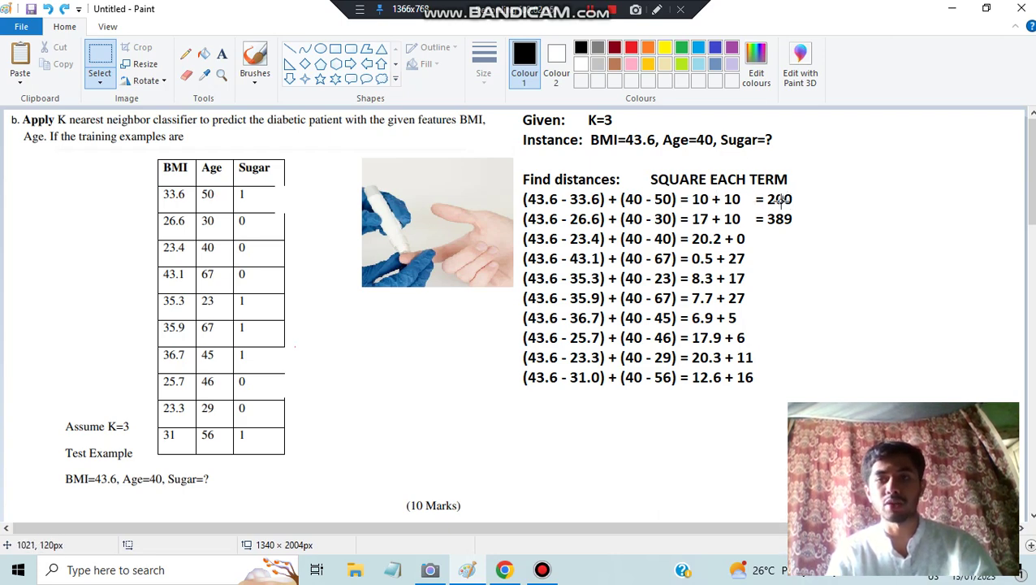
key("ctrl+y")
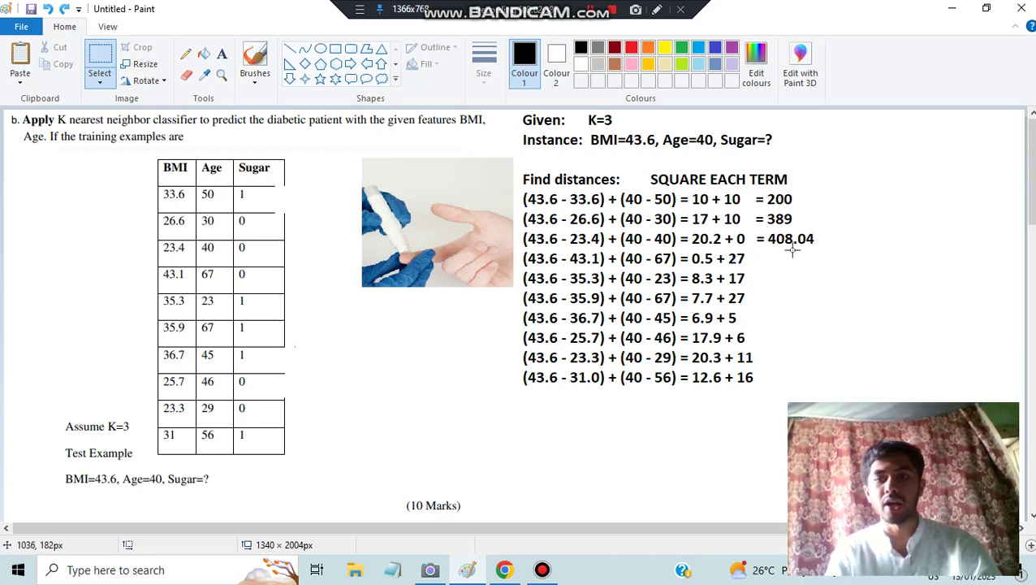
key("ctrl+y")
key("ctrl+y")
key("ctrl+y")
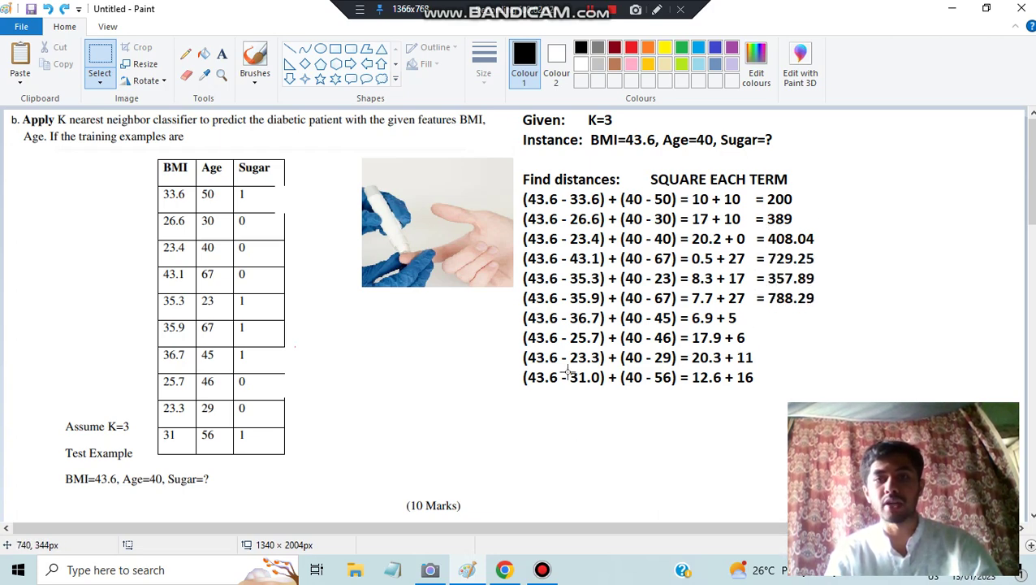
key("ctrl+y")
key("ctrl+y")
key("ctrl+y")
key("ctrl+y")
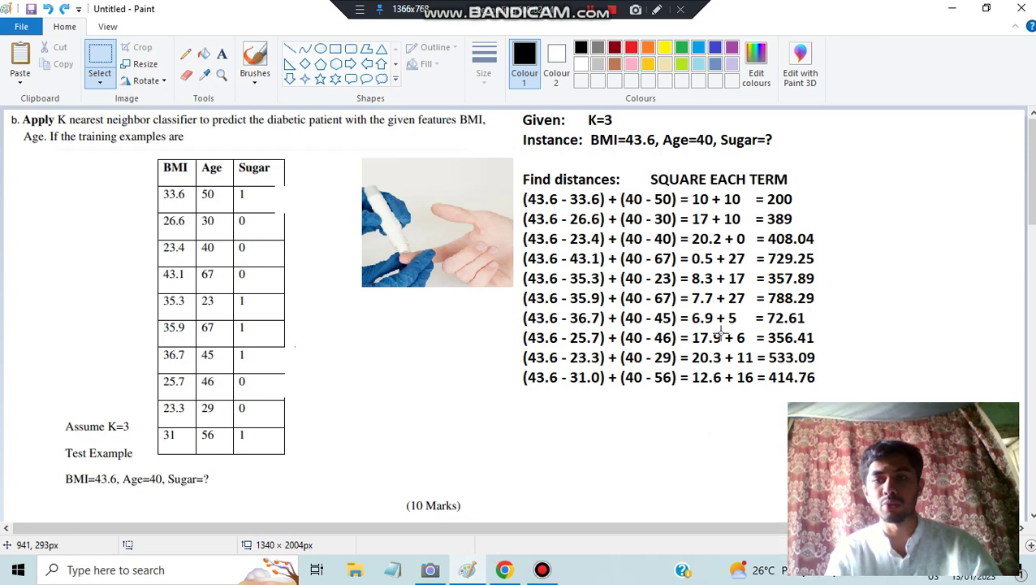
- Restore the ROOT IT heading and the square-root results for all ten rows
key("ctrl+y")
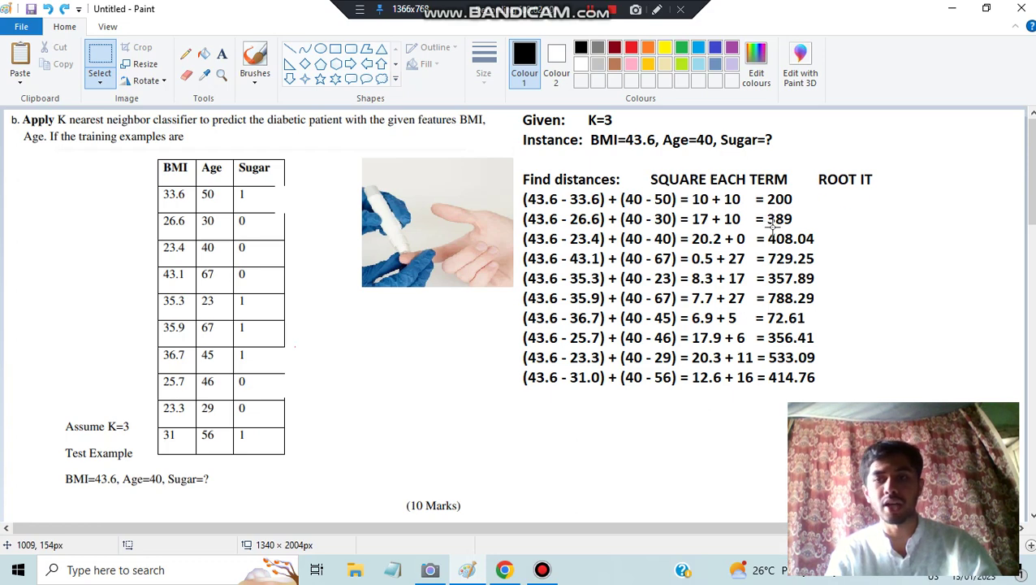
key("ctrl+y")
key("ctrl+y")
key("ctrl+y")
key("ctrl+y")
key("ctrl+y")
key("ctrl+y")
key("ctrl+y")
key("ctrl+y")
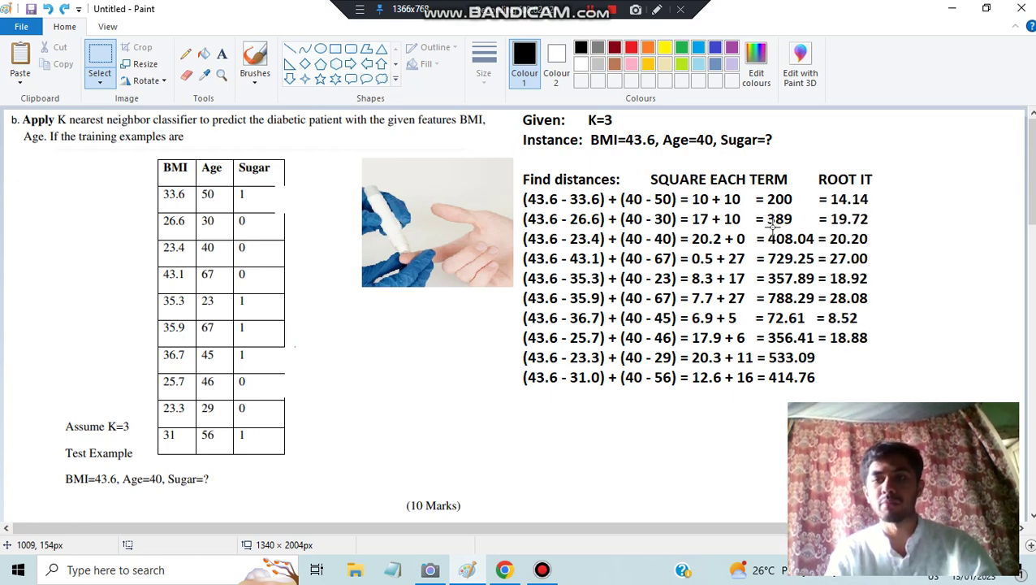
key("ctrl+y")
key("ctrl+y")
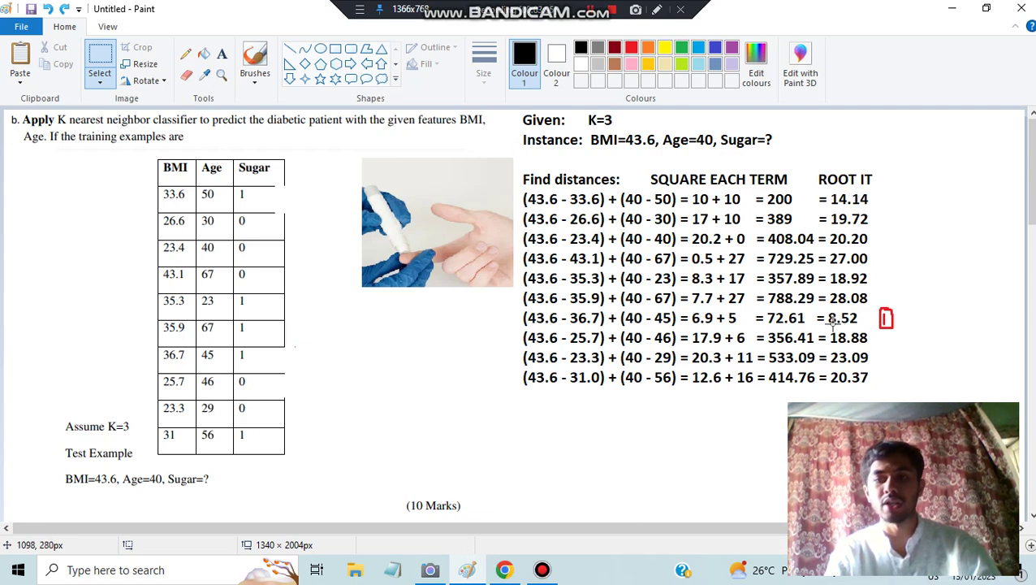
- Rank 14.14 second and 18.88 third in red, and tick Sugar 1 in the 33.6 and 36.7 rows
left_click_drag(878, 189, 894, 206)
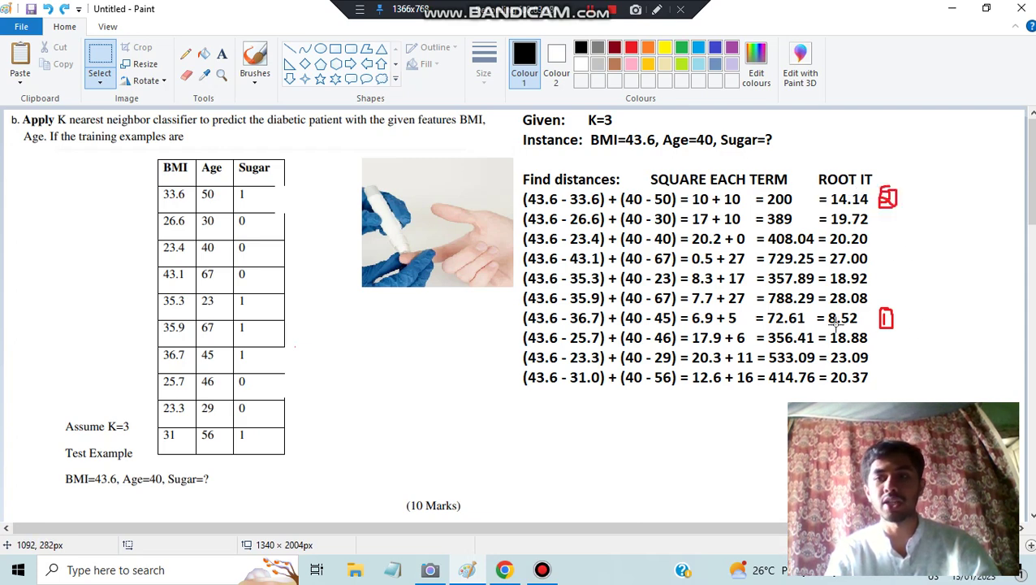
left_click_drag(877, 332, 879, 350)
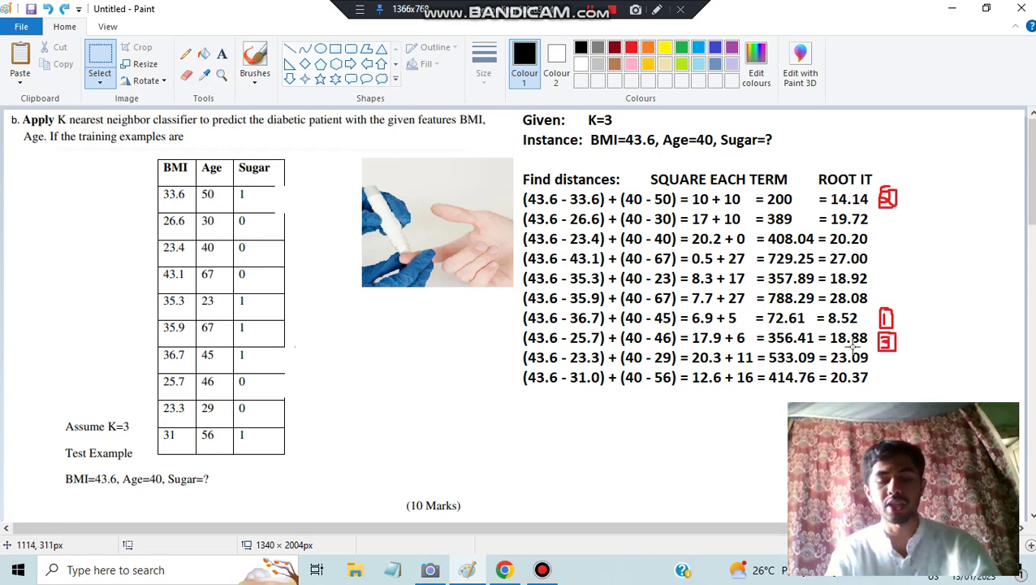
left_click_drag(276, 196, 299, 190)
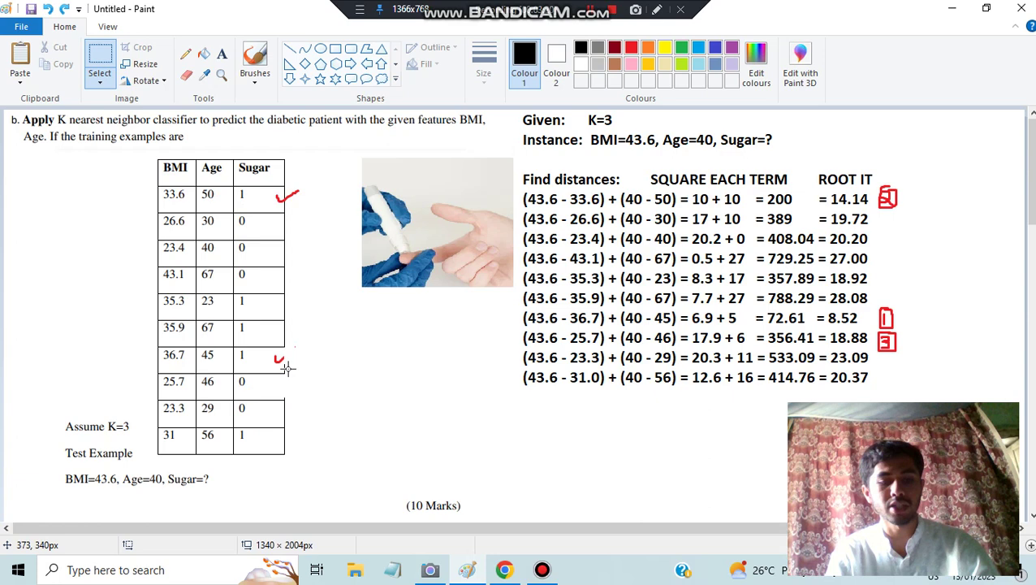
left_click_drag(280, 363, 301, 345)
left_click_drag(276, 385, 282, 388)
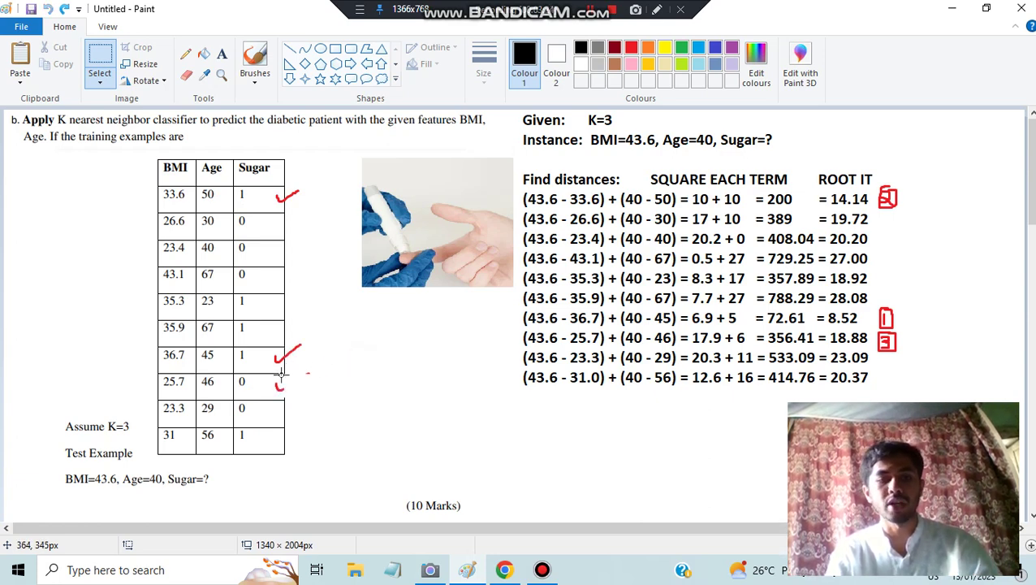
key("ctrl+z")
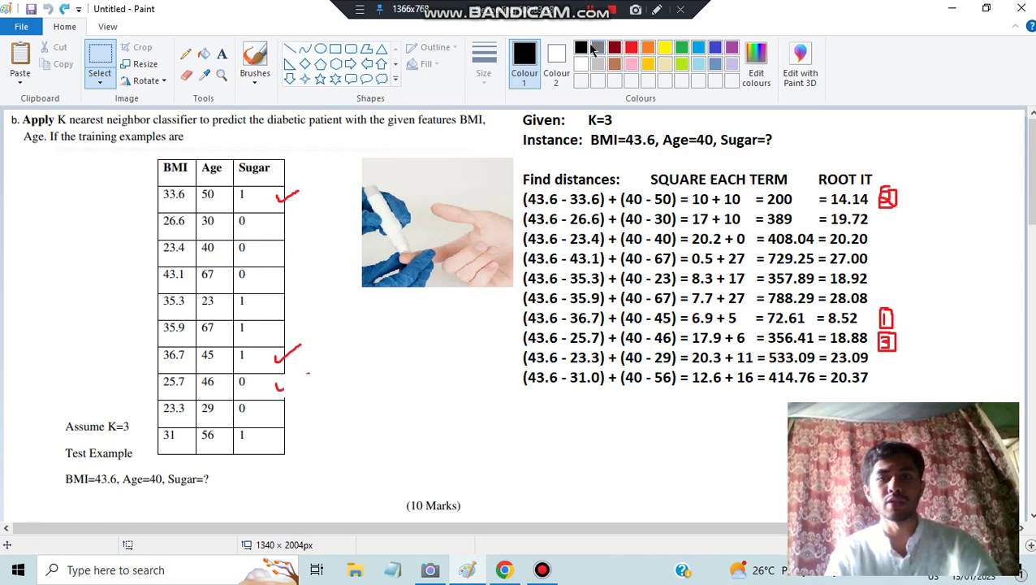
- Hand-write 'D = 1' in black with the brush below the distance rows
left_click(259, 58)
mouse_move(582, 424)
left_mouse_down()
mouse_move(582, 442)
mouse_move(619, 438)
mouse_move(623, 428)
left_mouse_up()
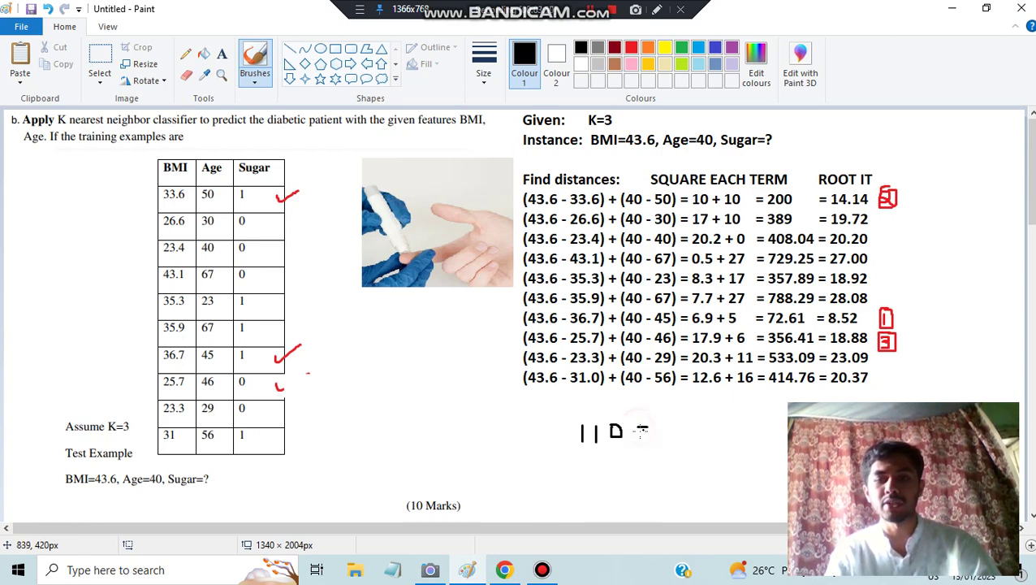
left_click_drag(637, 428, 659, 436)
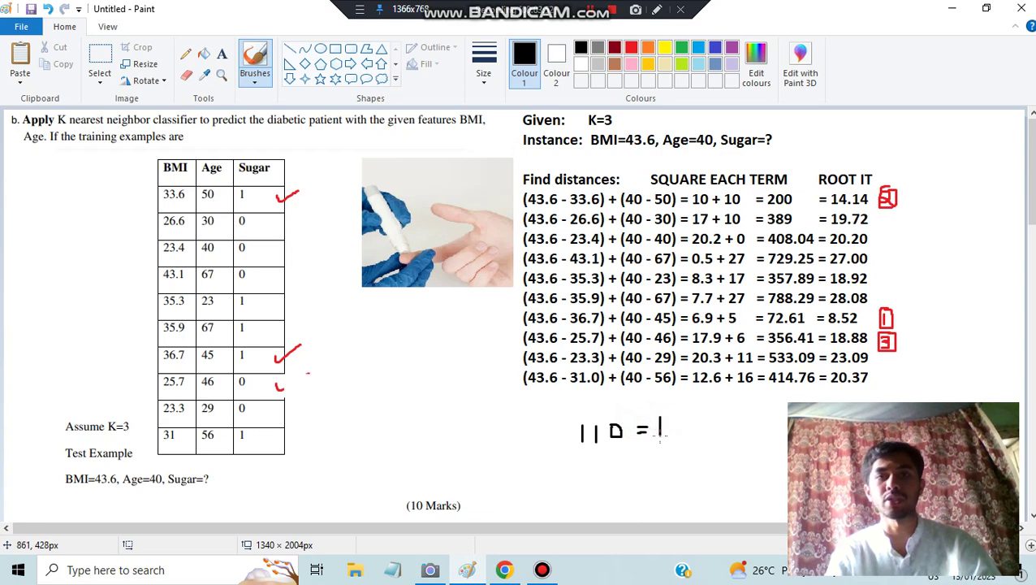